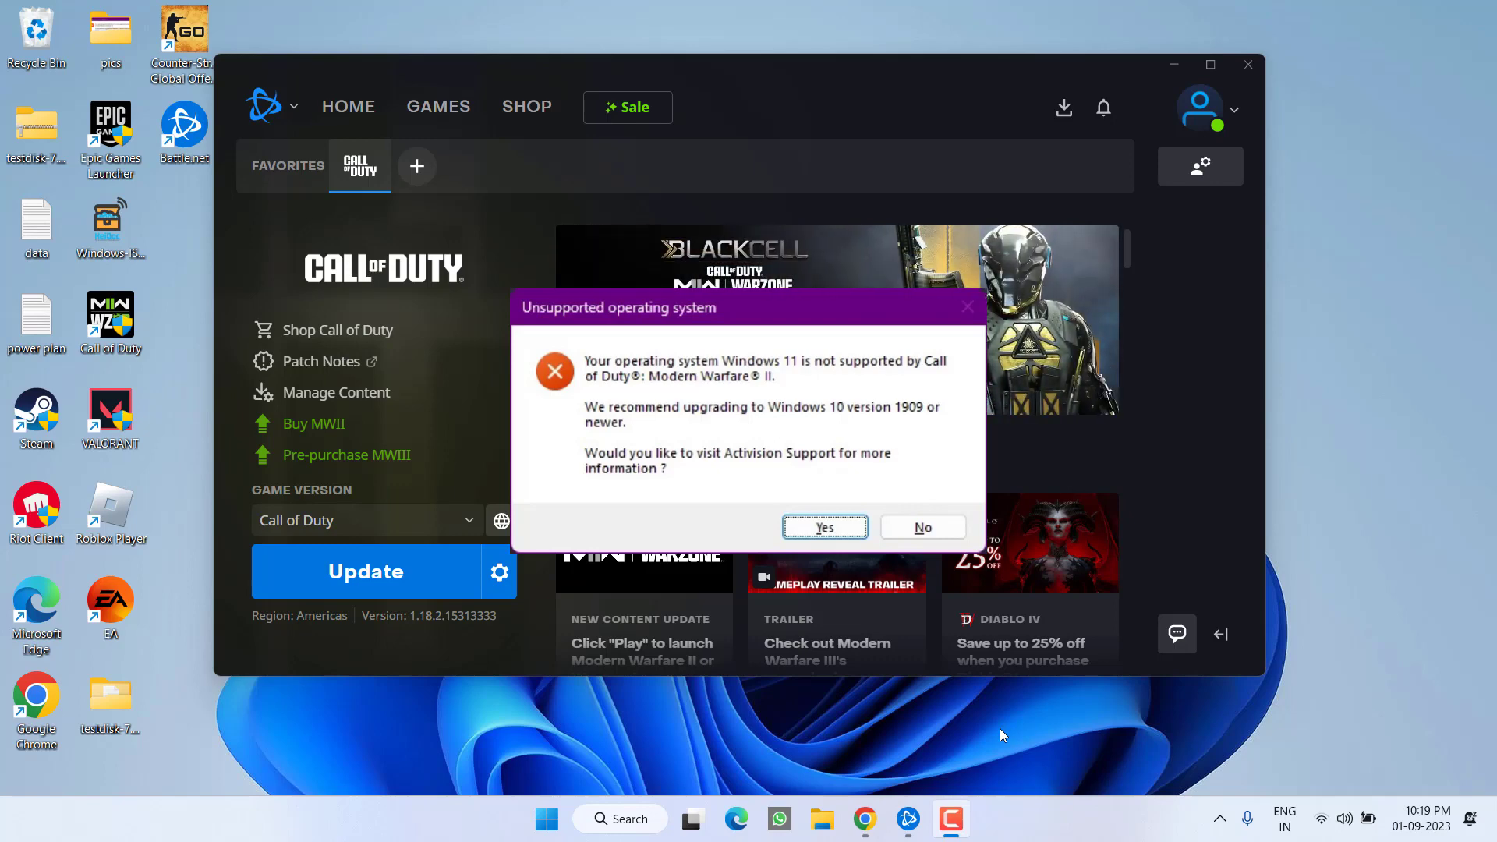
Dismiss Battle.net's 'Unsupported operating system' warning for Call of Duty.
key(Escape)
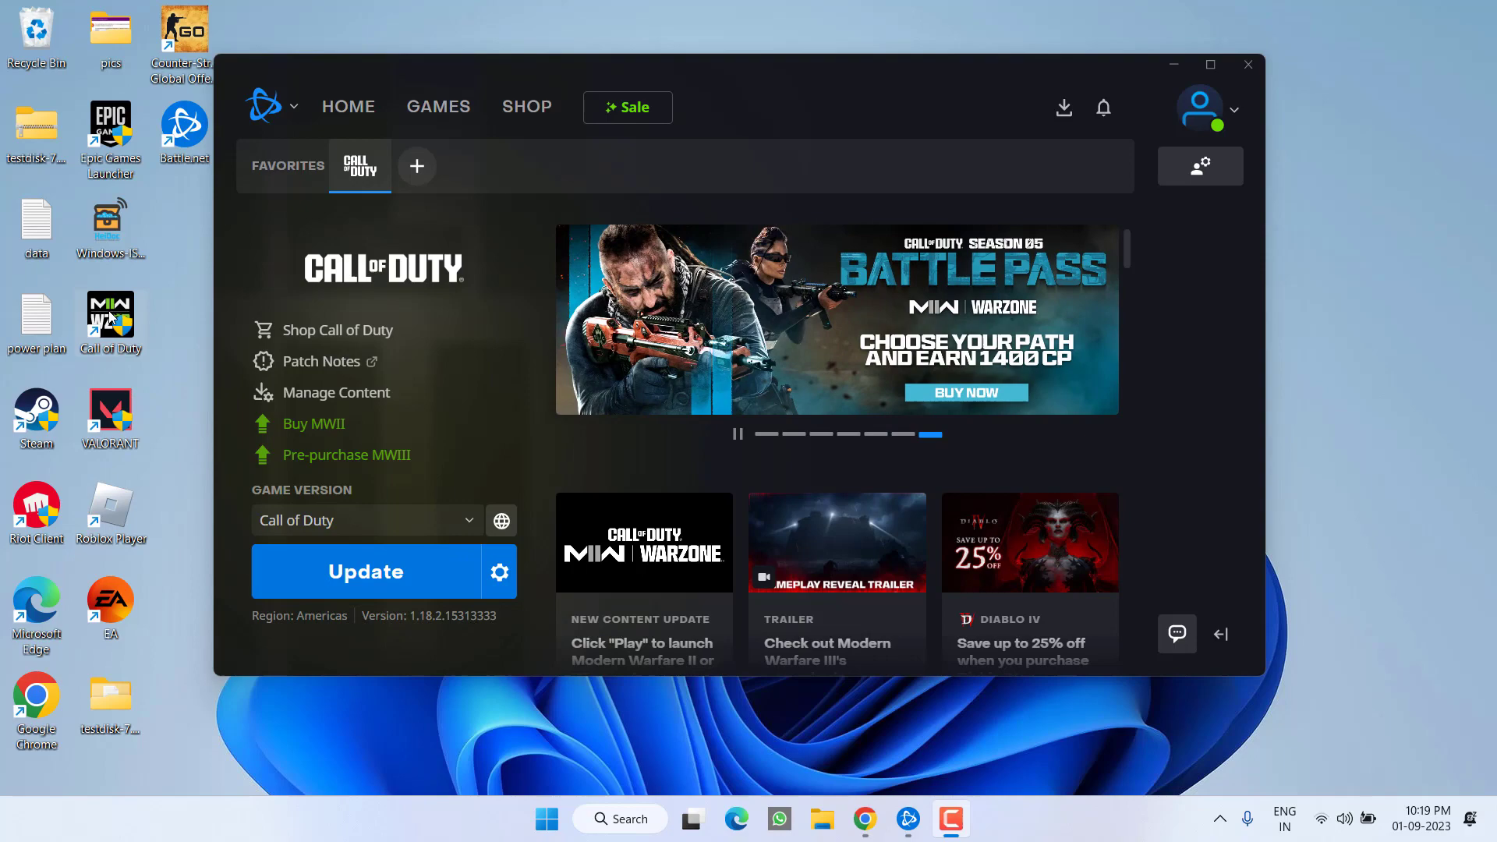
Untick compatibility mode in the Call of Duty shortcut's Compatibility properties and apply it.
right_click(112, 318)
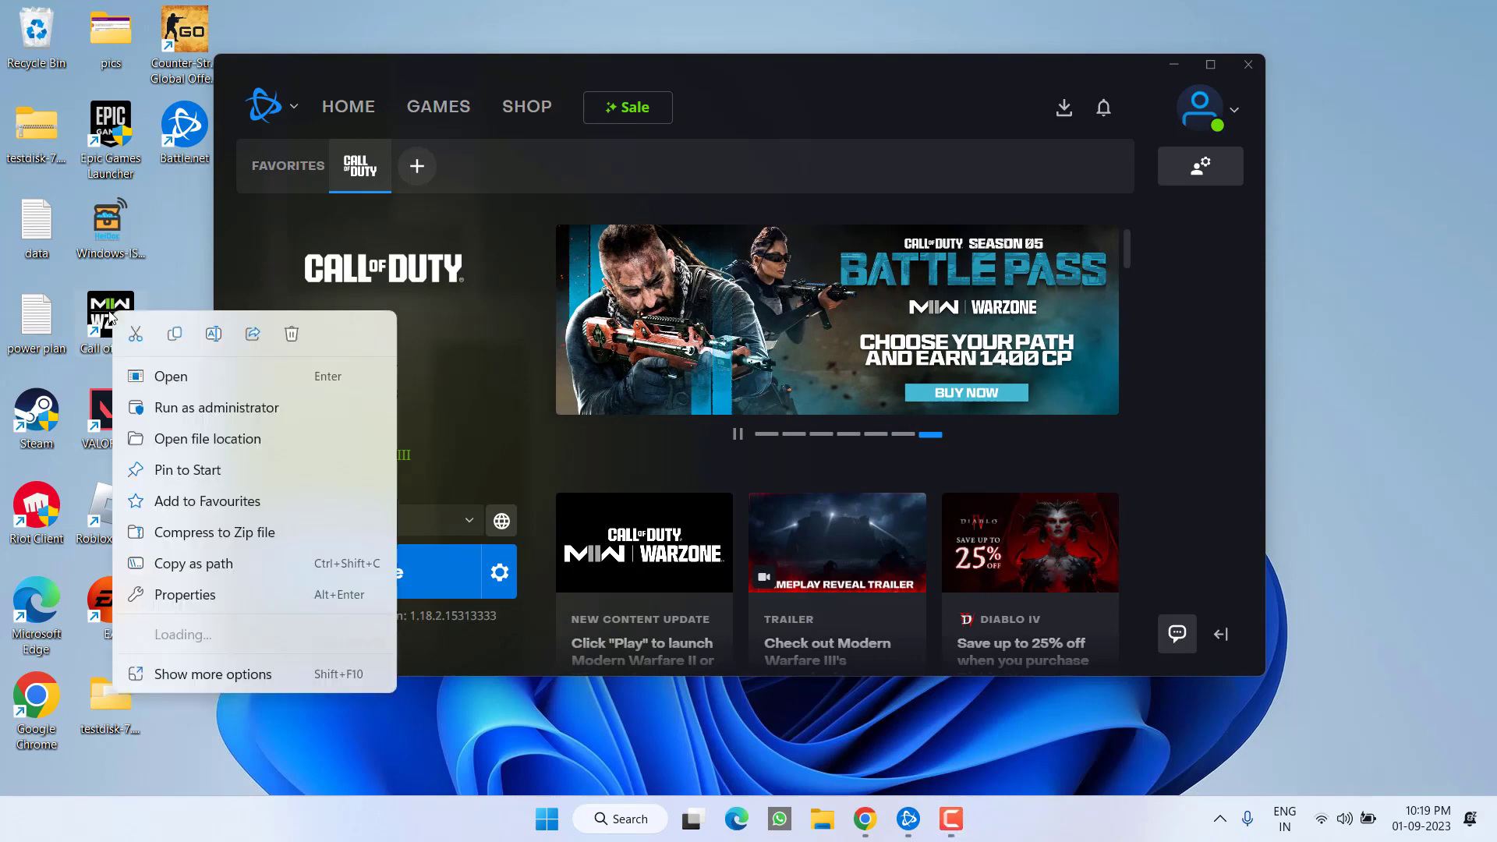
click(214, 595)
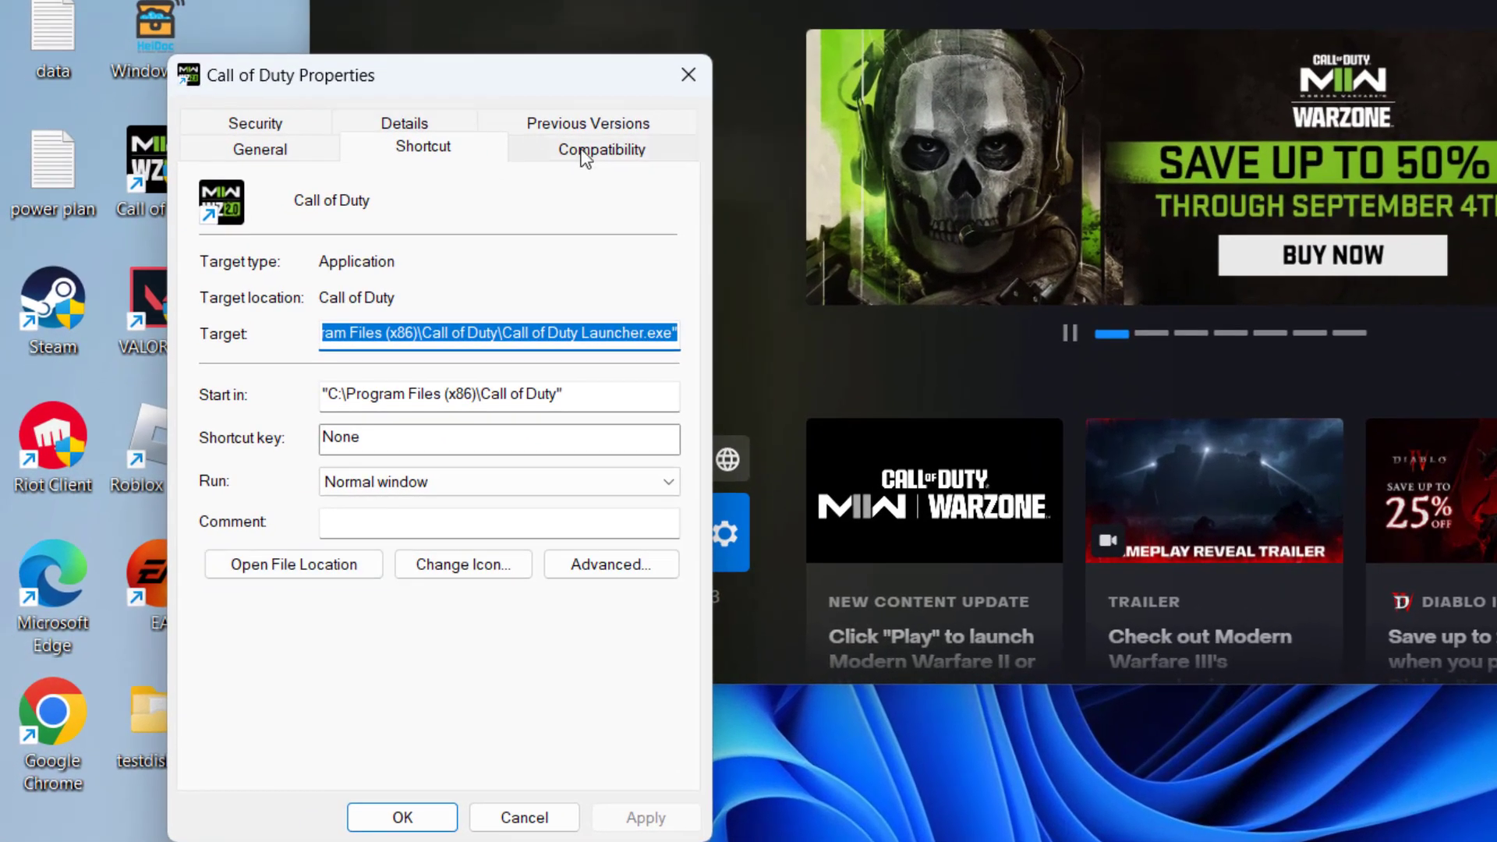
click(585, 152)
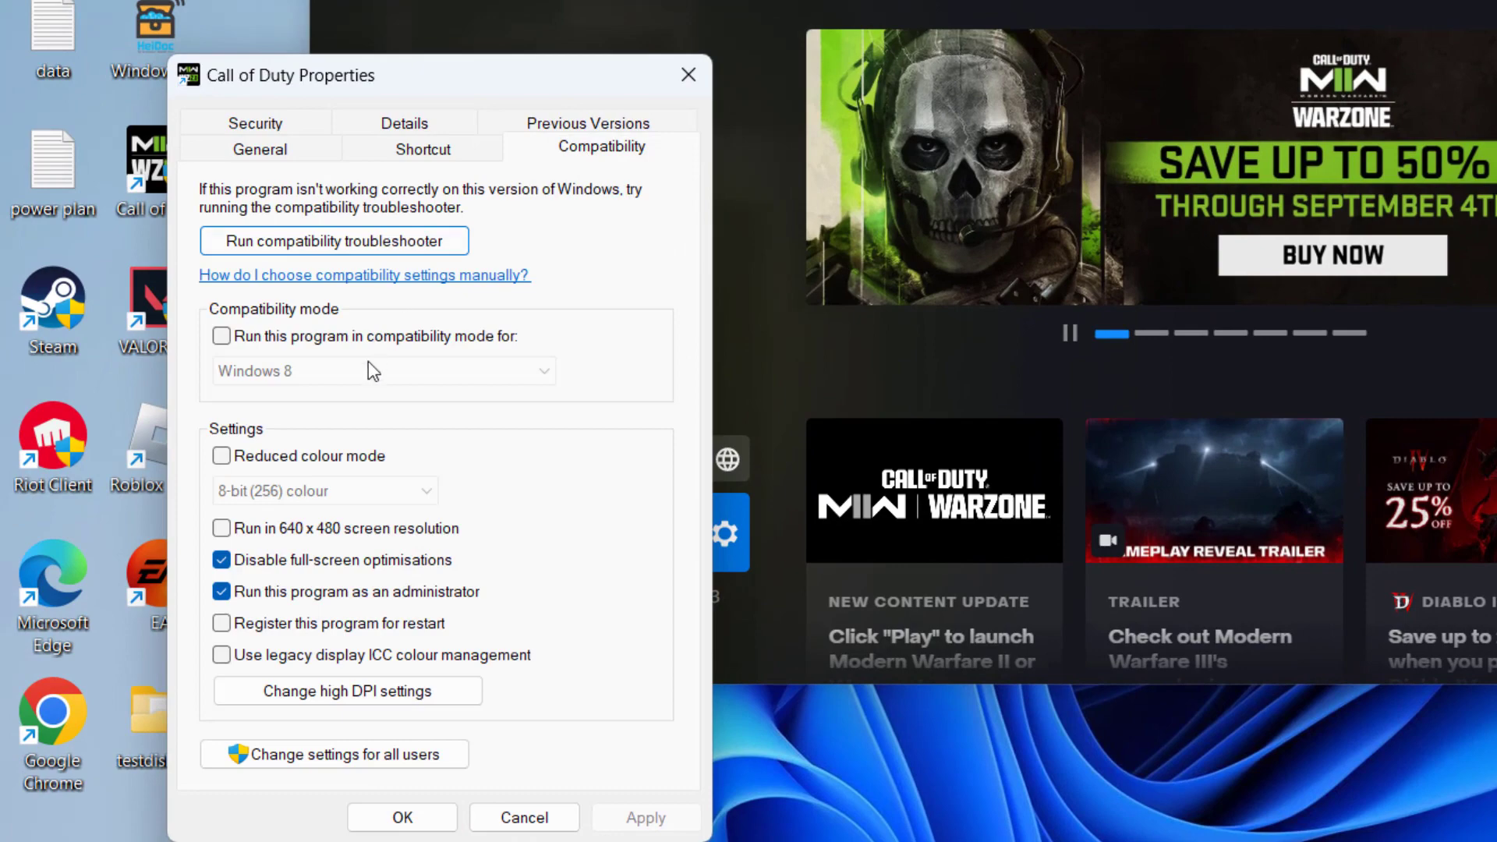
click(379, 341)
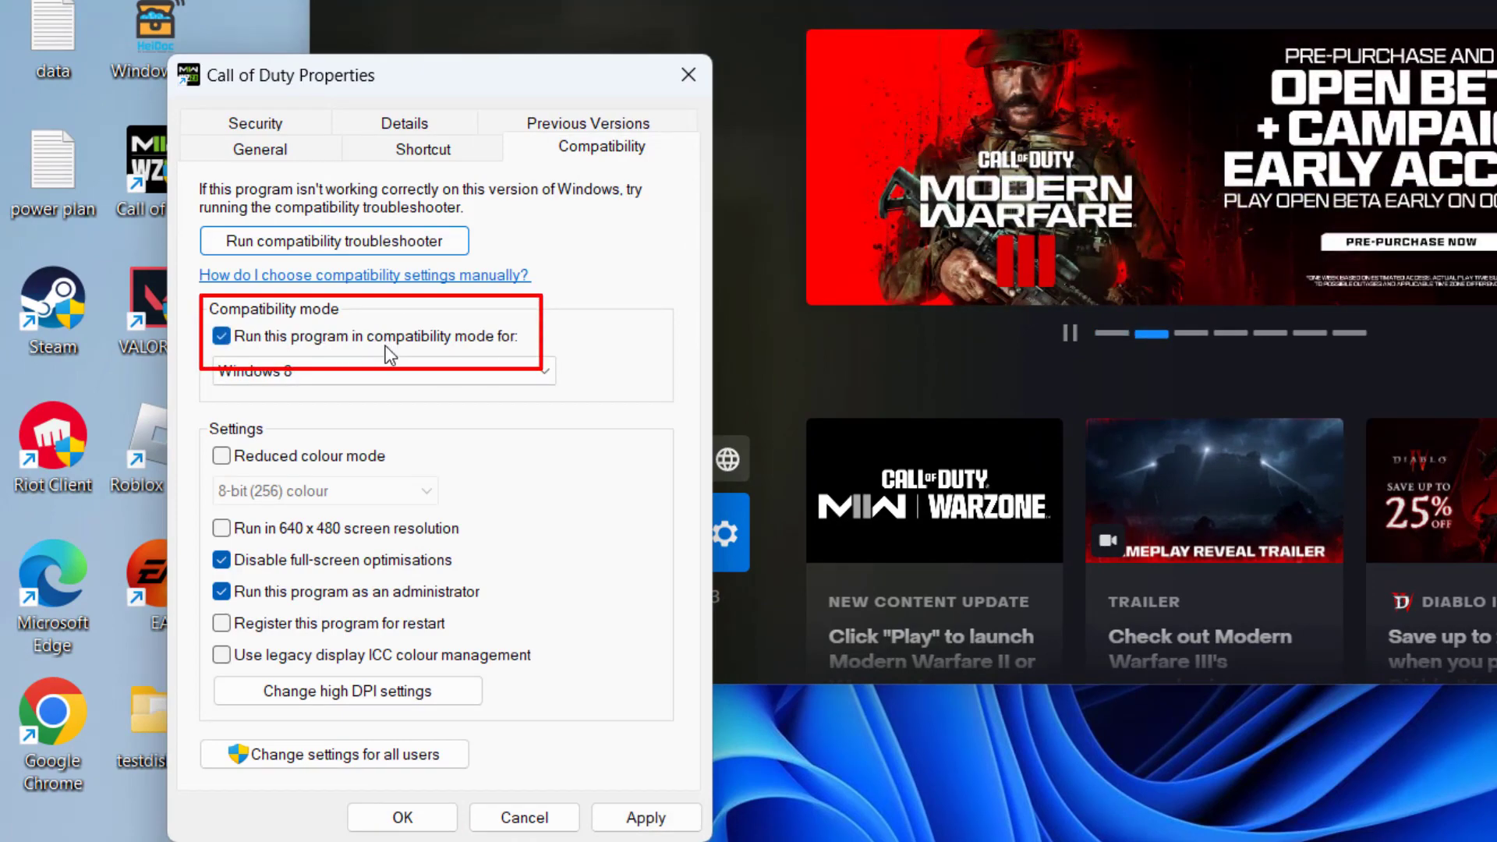
click(305, 339)
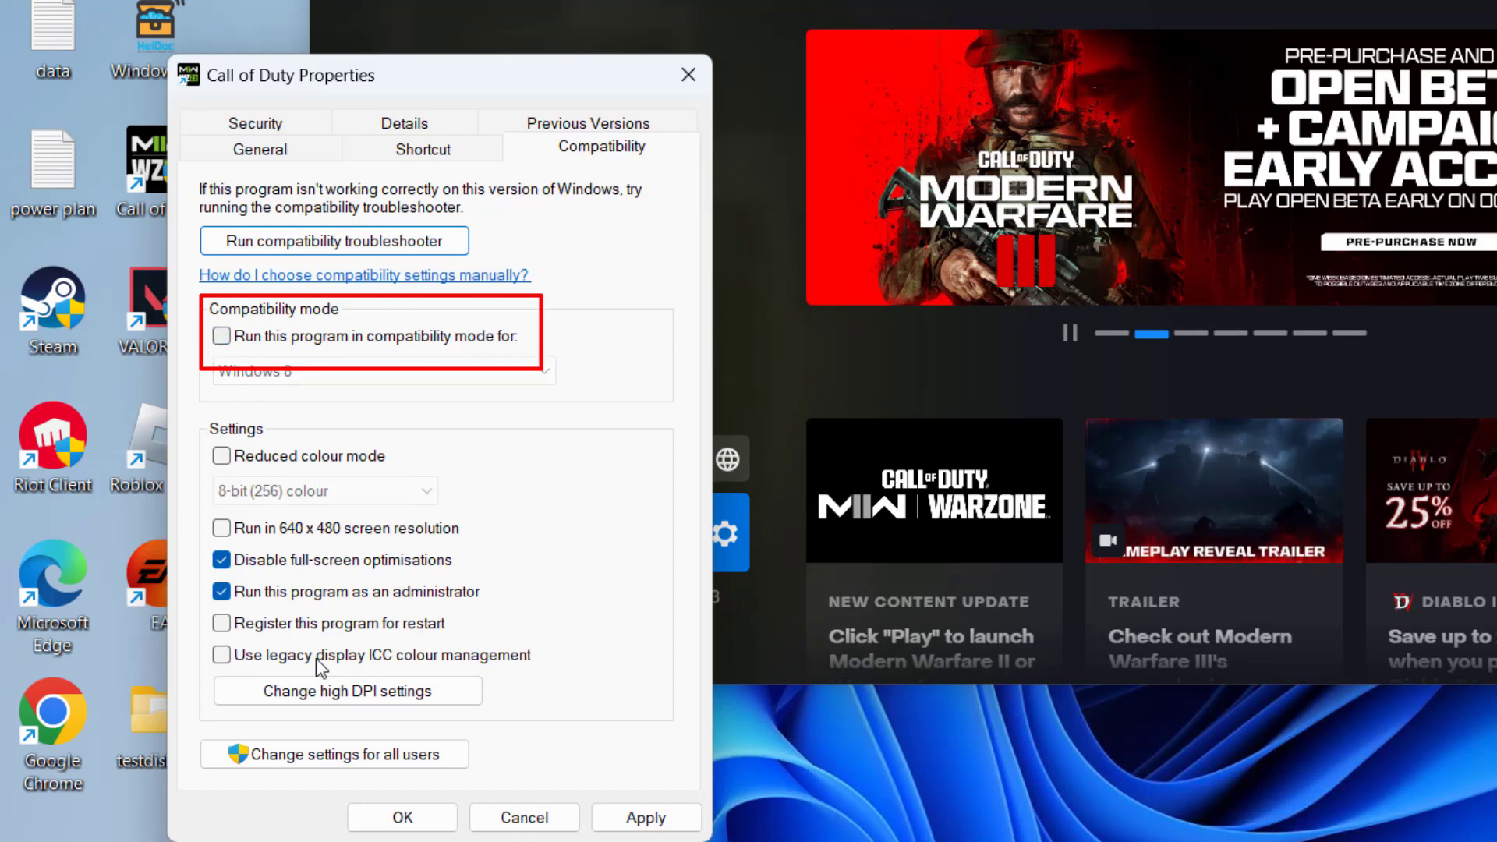
click(645, 817)
Close the shortcut's properties and Battle.net, then bring up Windows Settings.
click(402, 817)
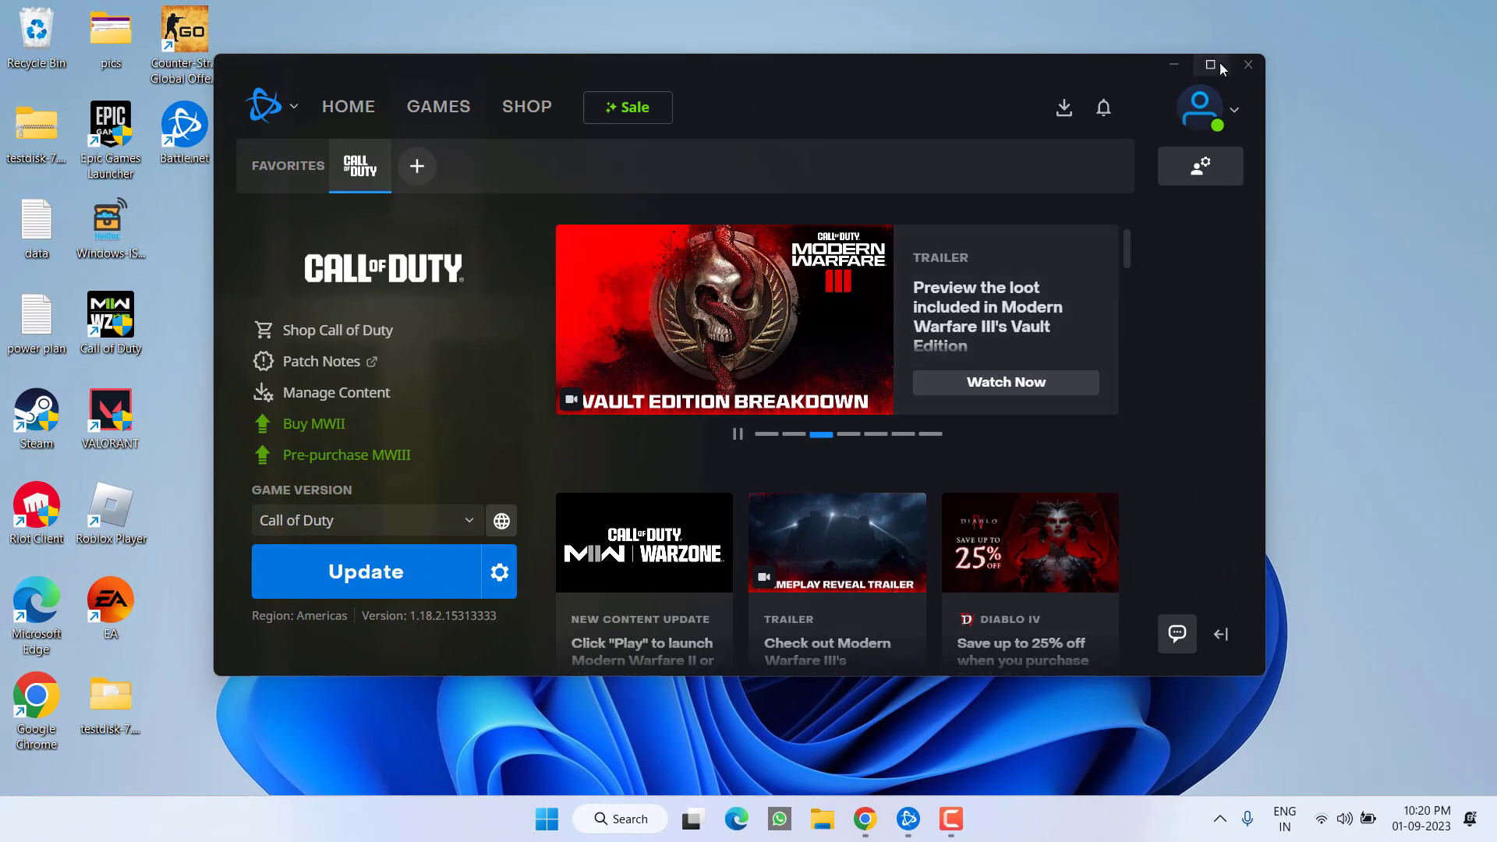
click(1248, 66)
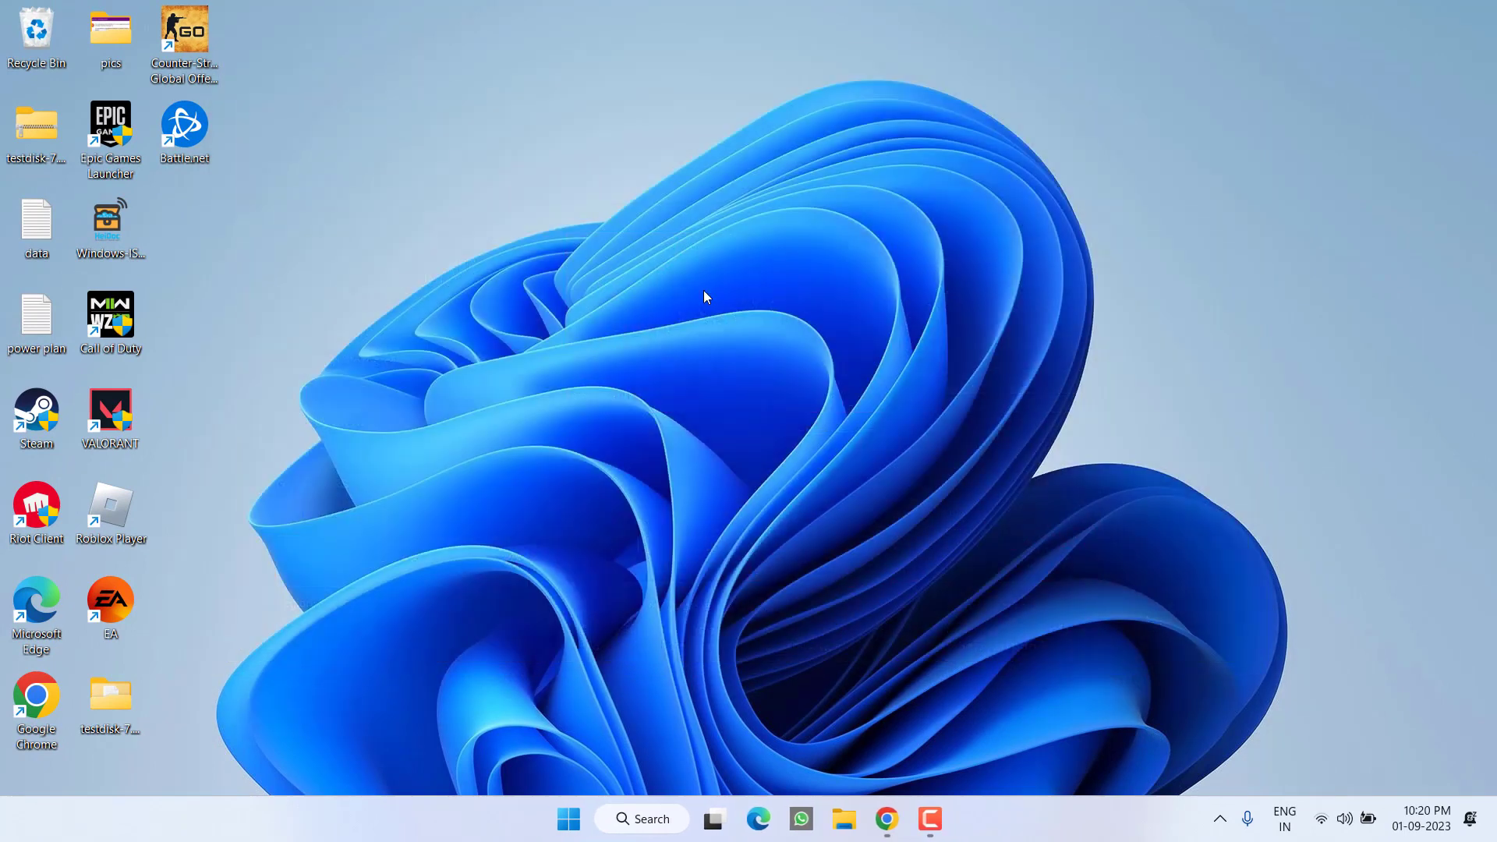
key(super+i)
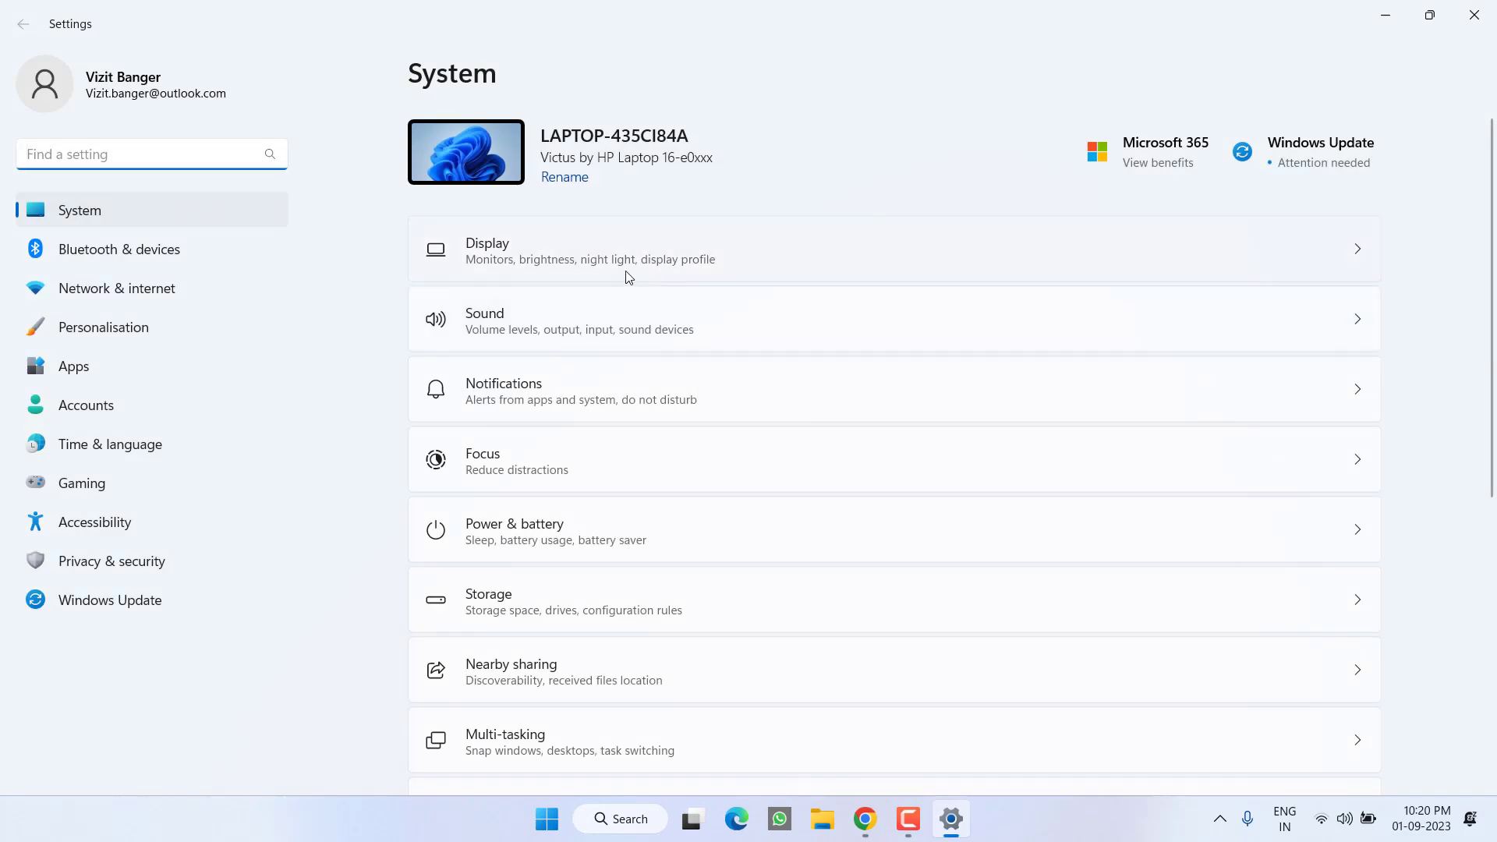
Switch to Windows Update from the Settings sidebar.
click(114, 610)
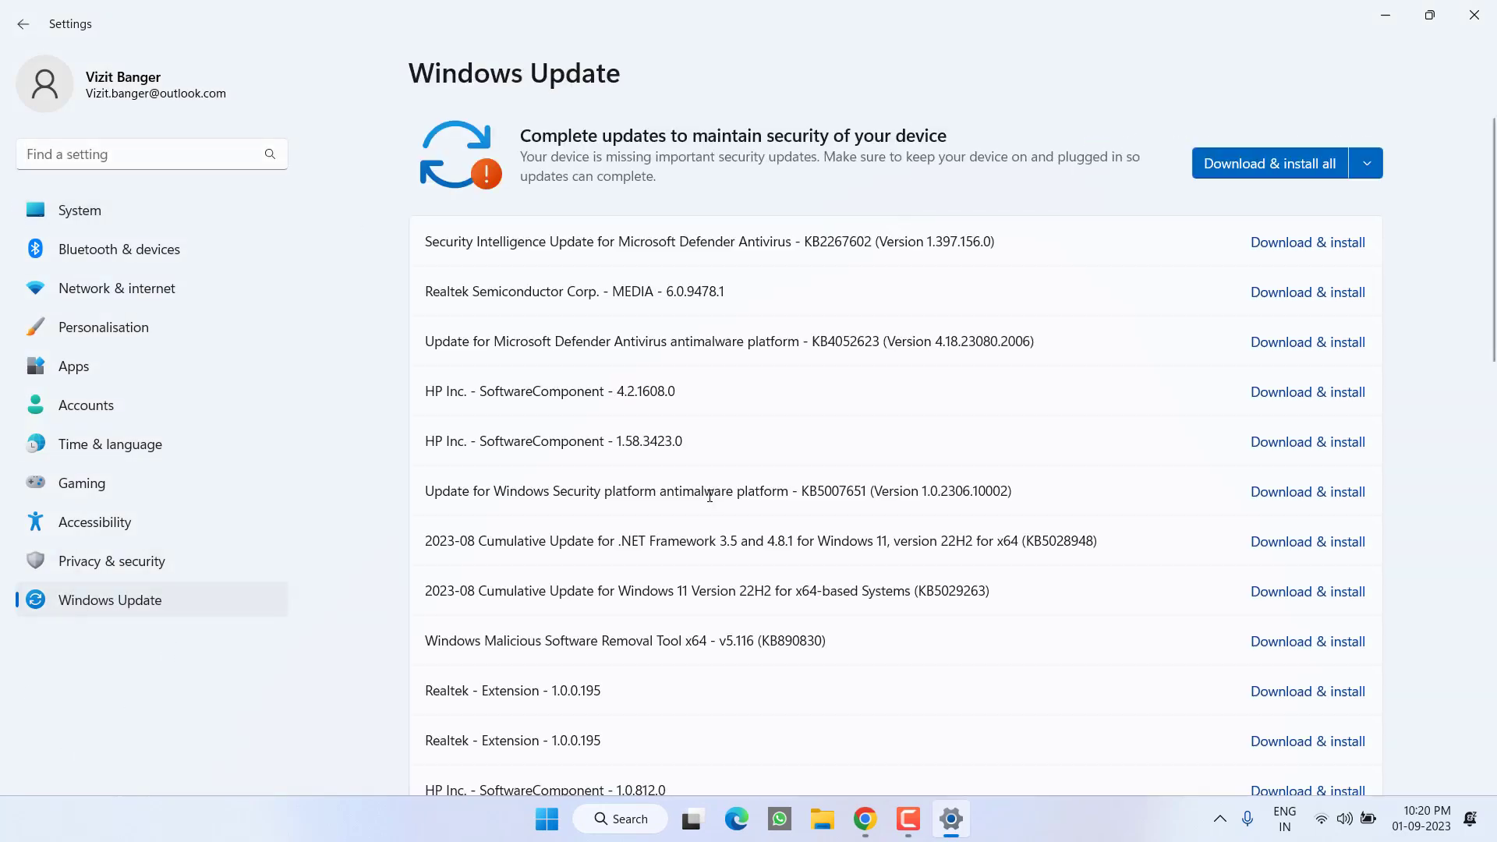
scroll(784, 504, down, 5)
scroll(785, 503, down, 5)
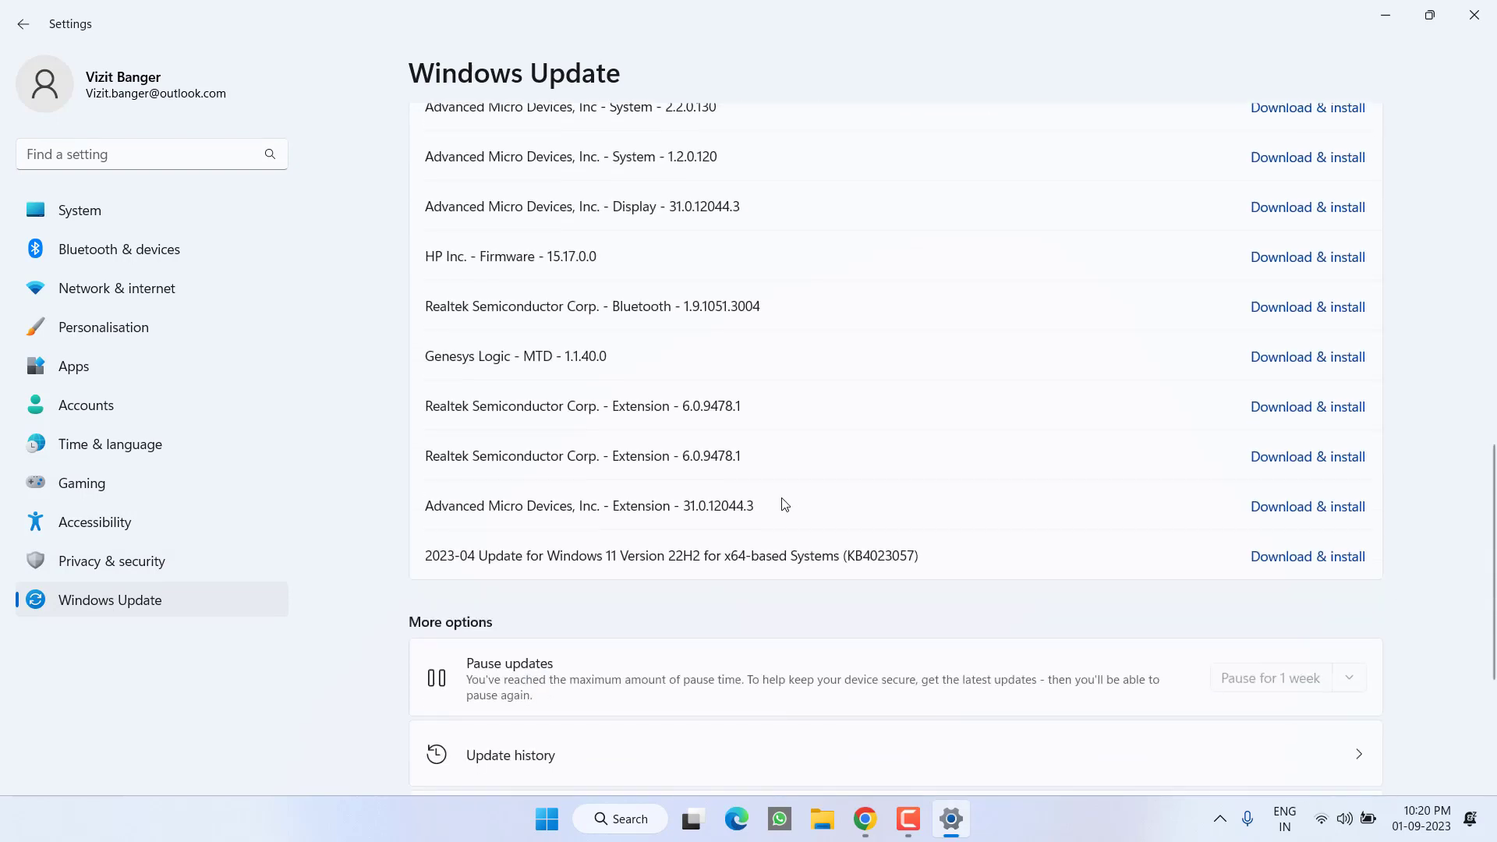
scroll(784, 505, down, 3)
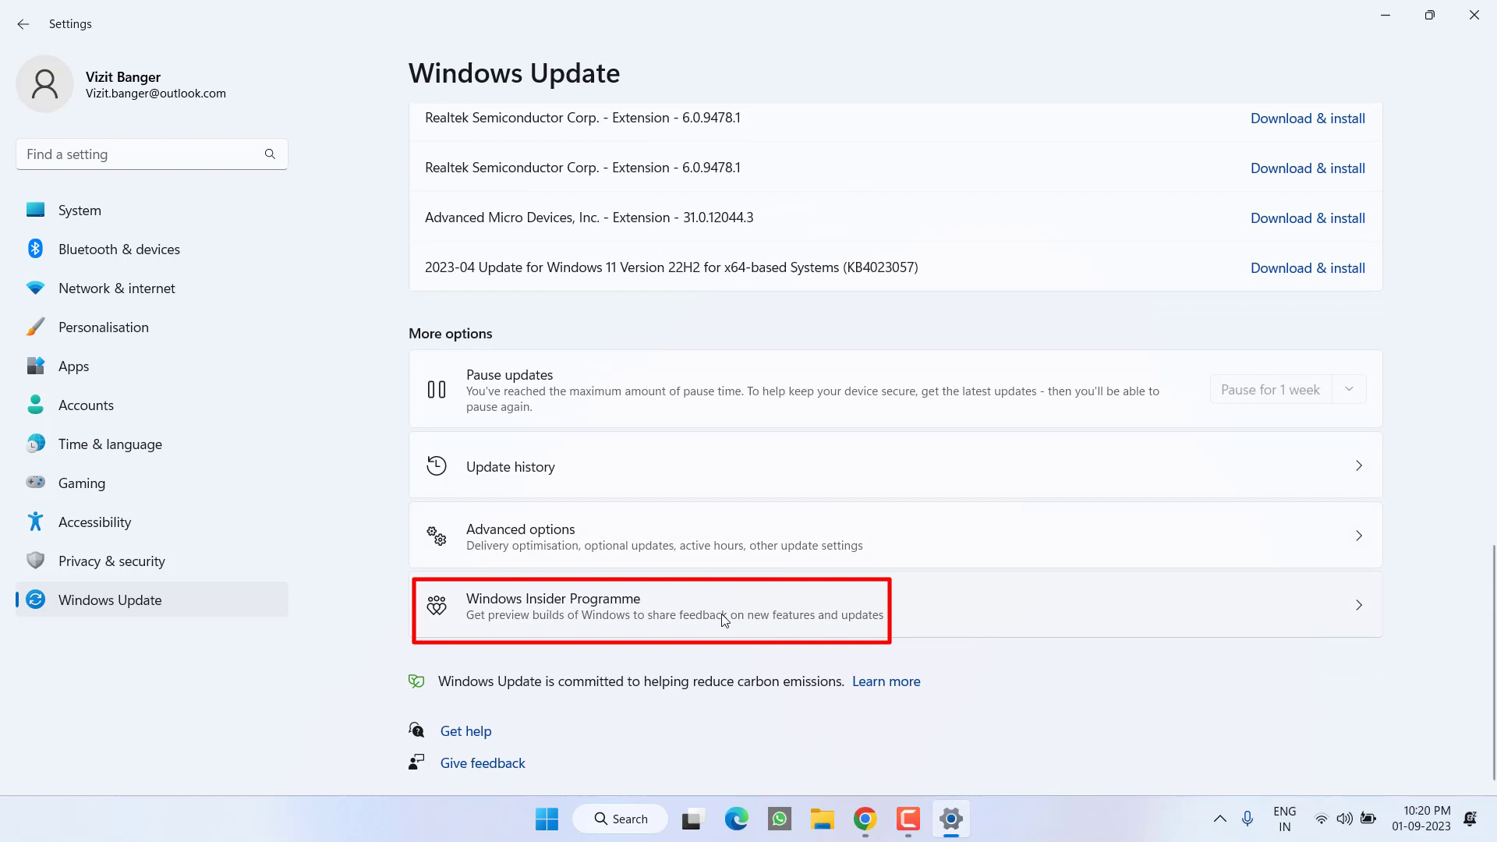
click(724, 617)
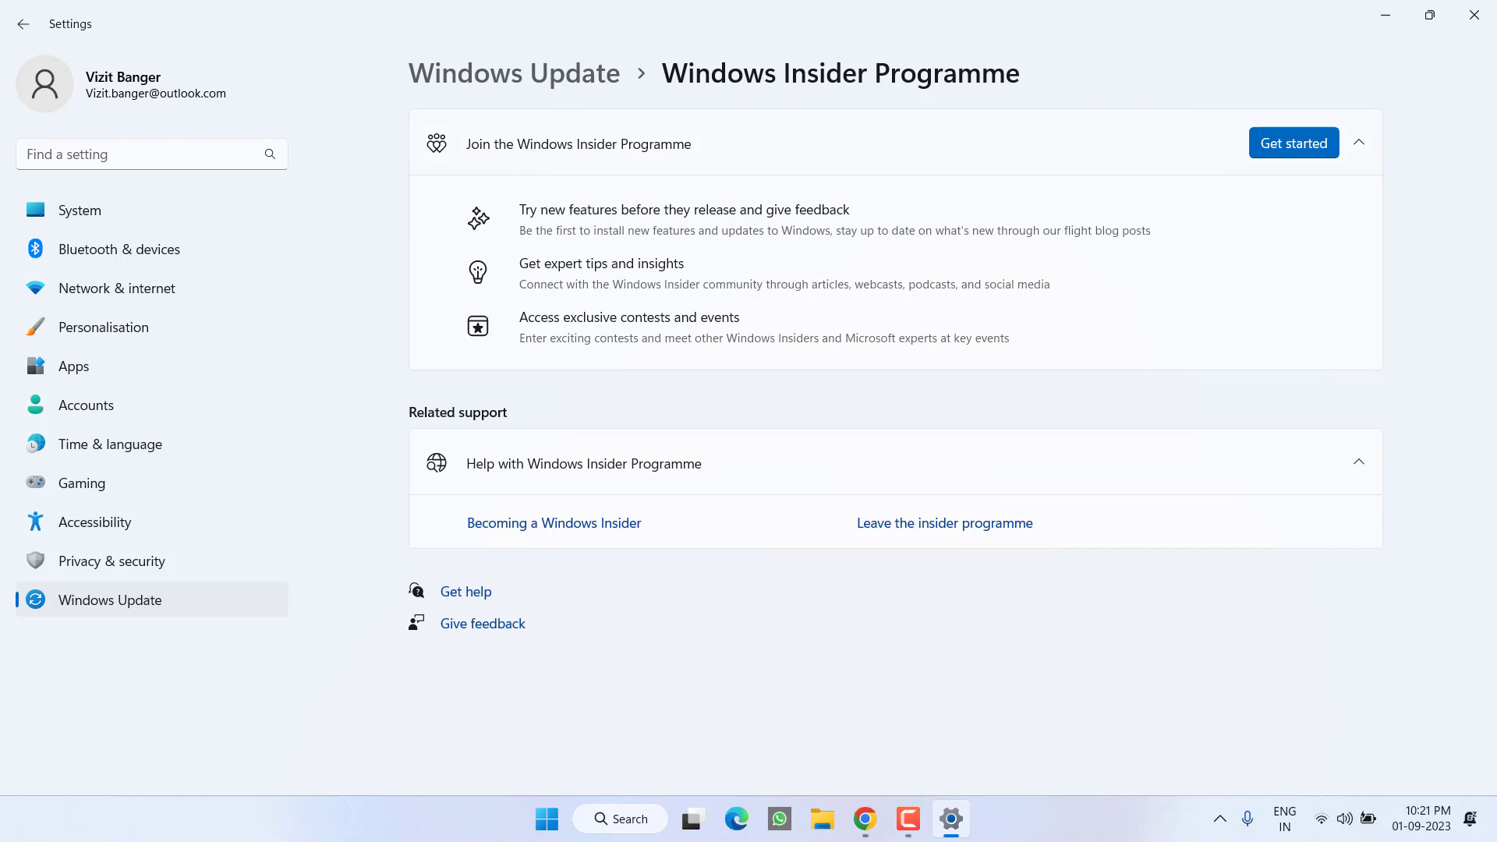
Return to the main Windows Update page and view the Update history.
click(87, 608)
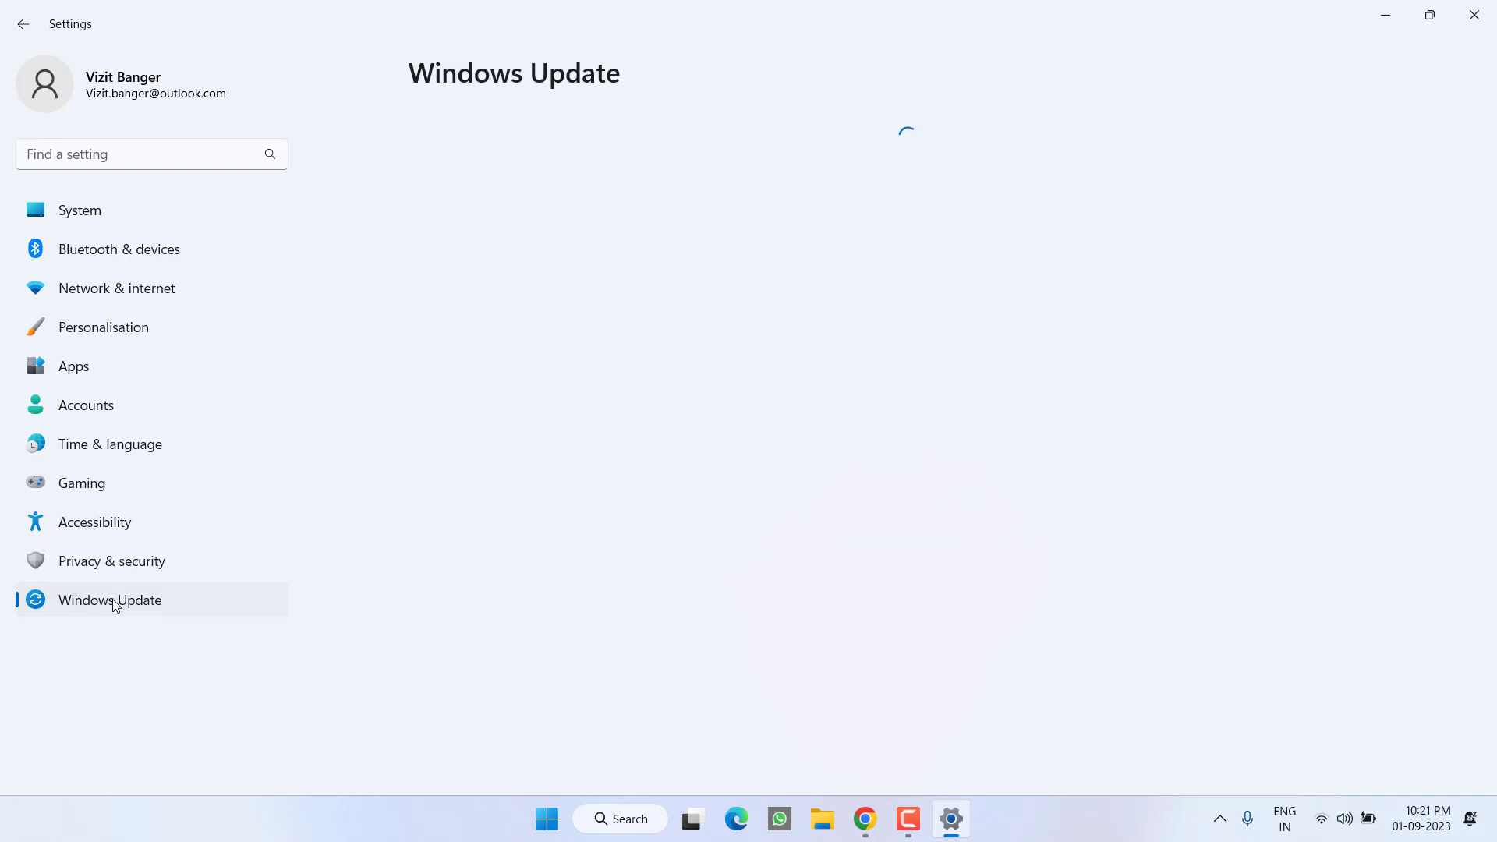
scroll(738, 261, down, 10)
scroll(745, 308, down, 10)
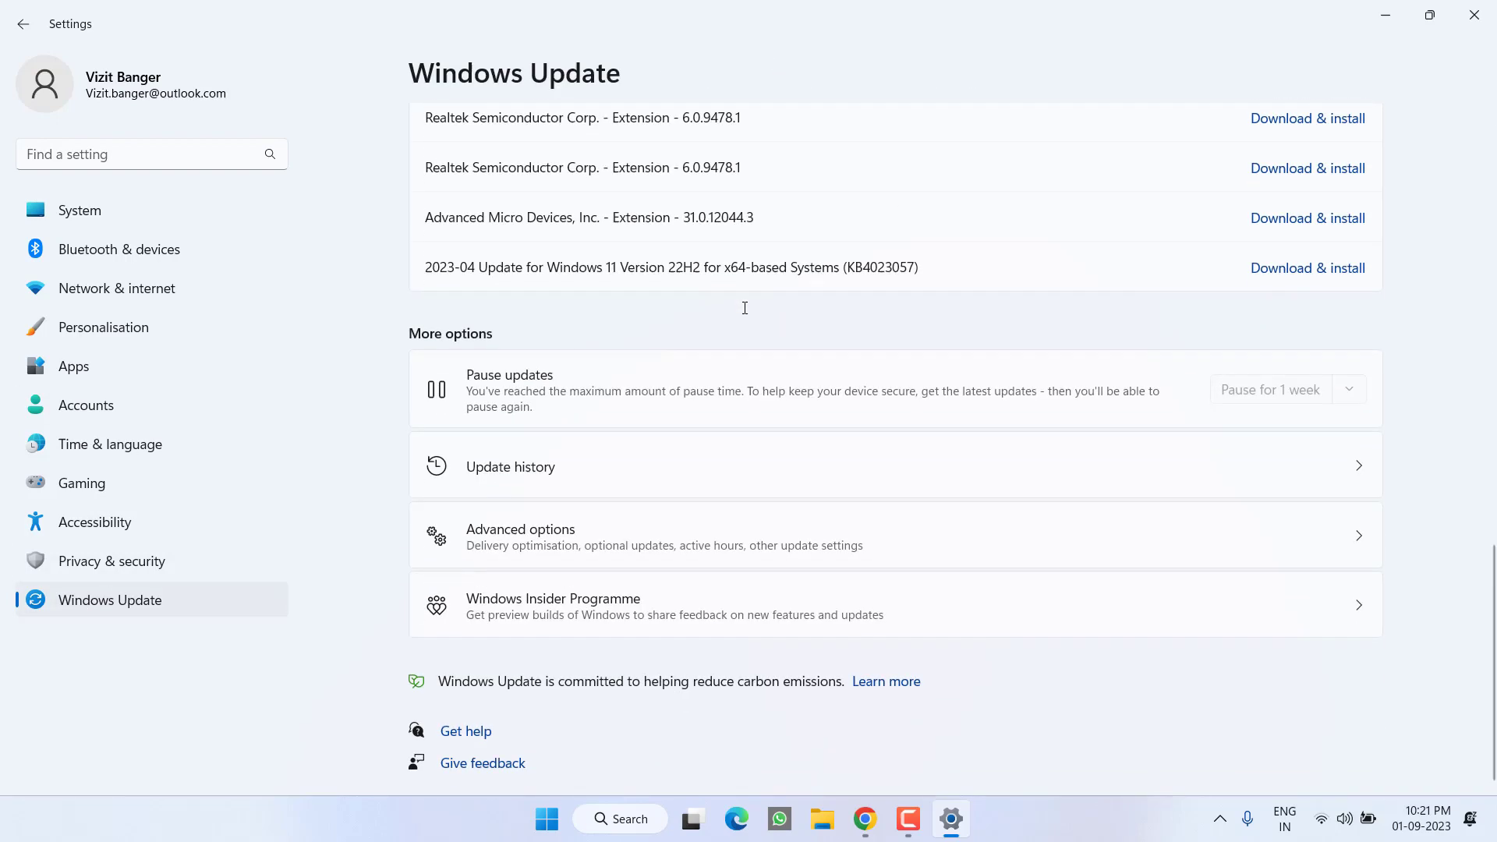
click(782, 470)
scroll(767, 415, down, 10)
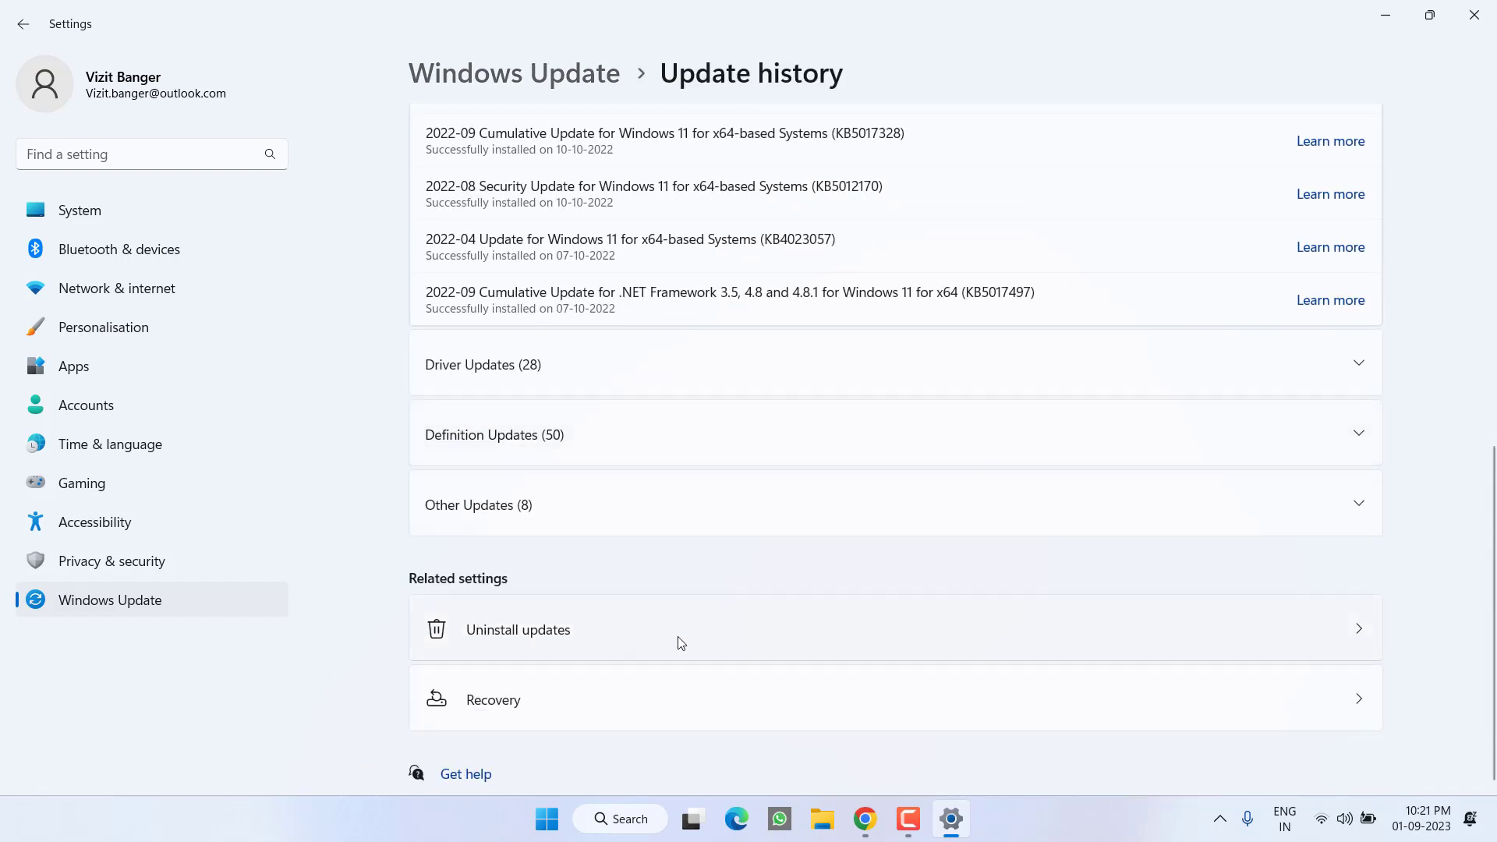
Show the two installed updates under Uninstall updates, then close Settings.
click(608, 638)
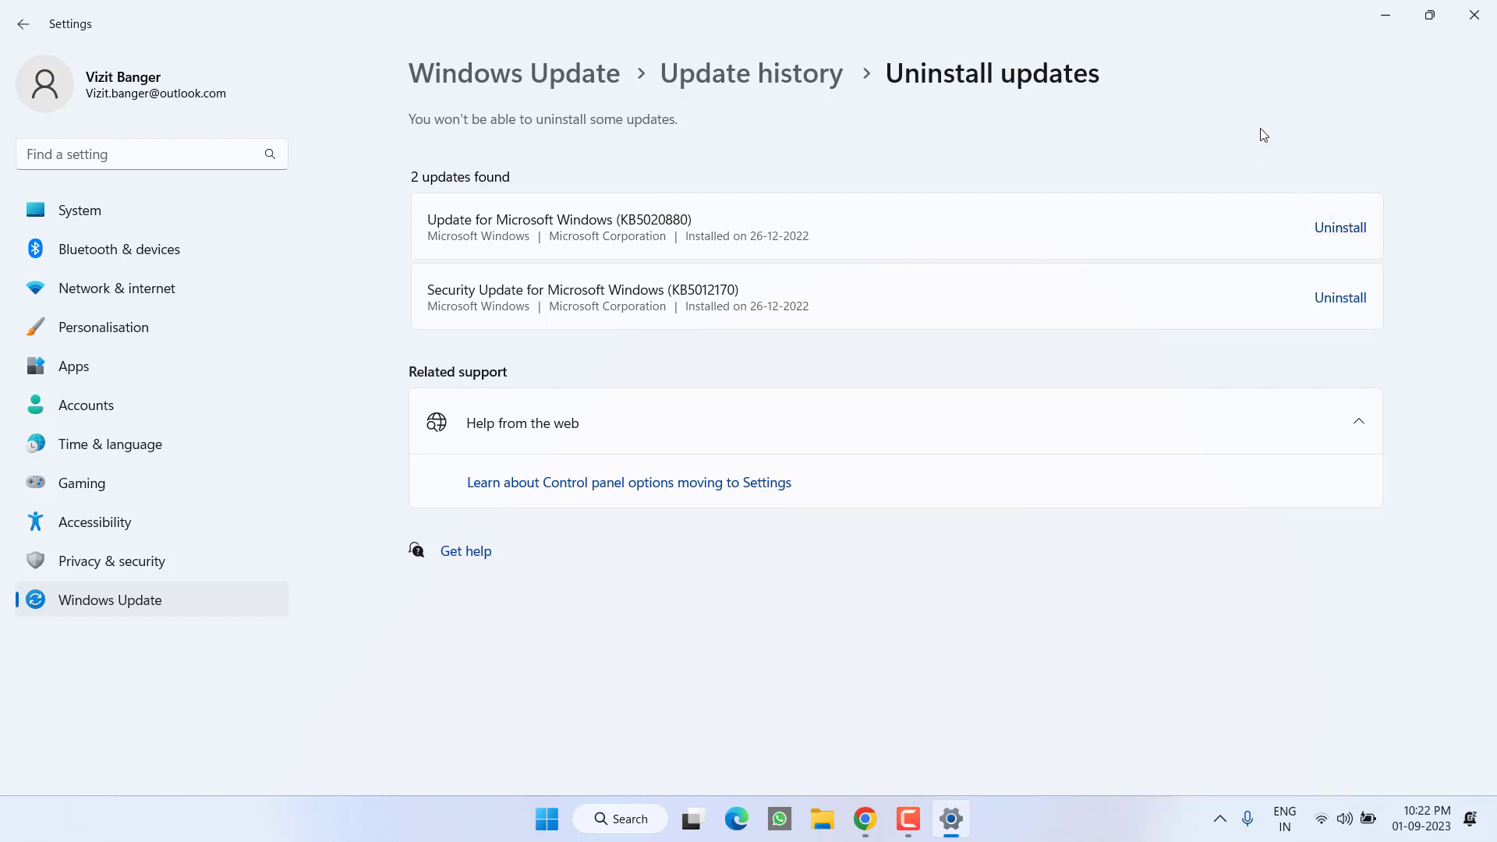
click(1474, 15)
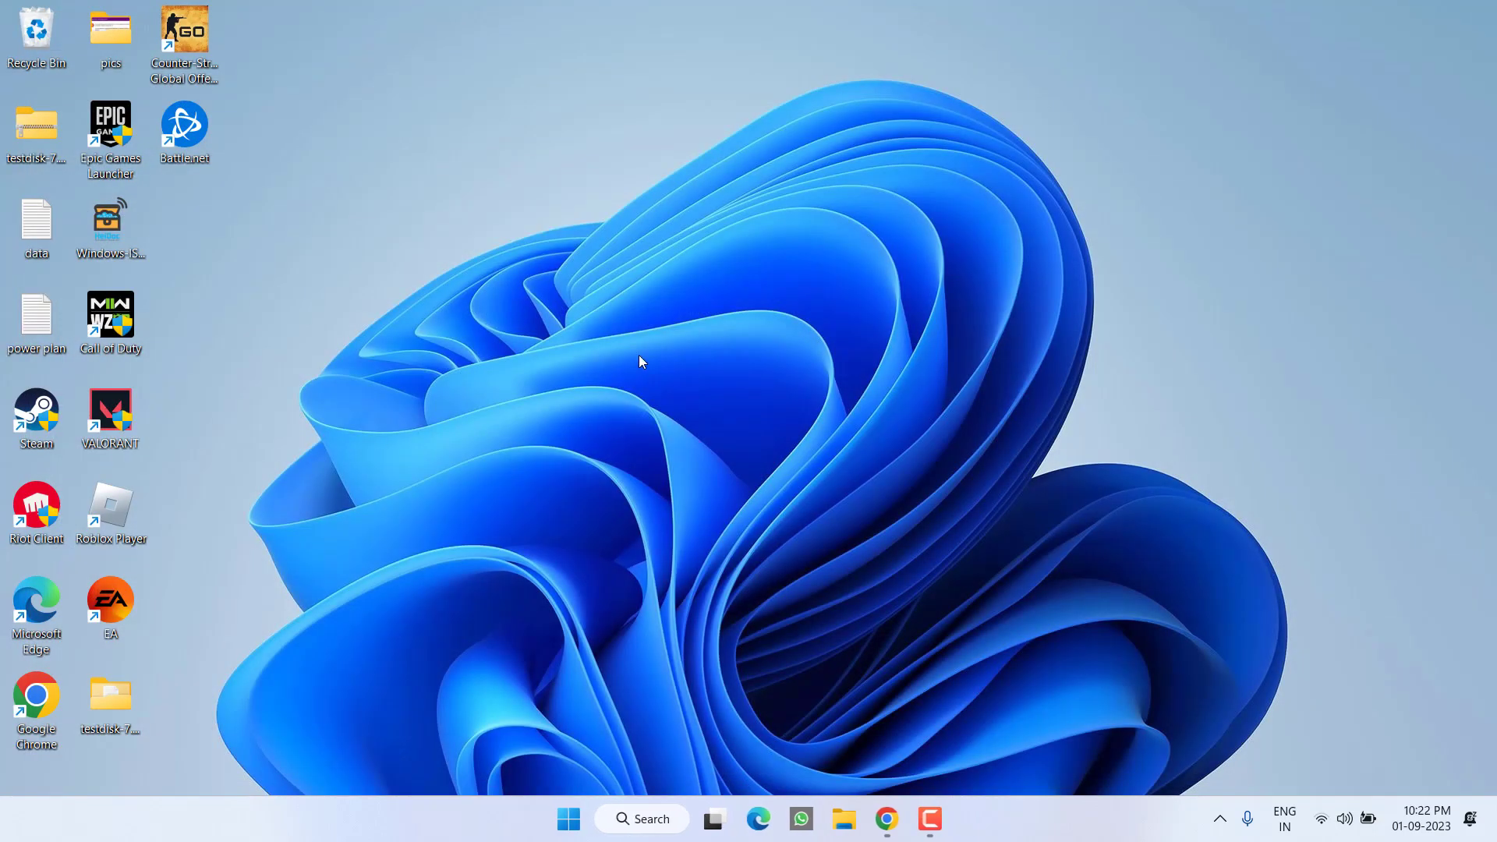